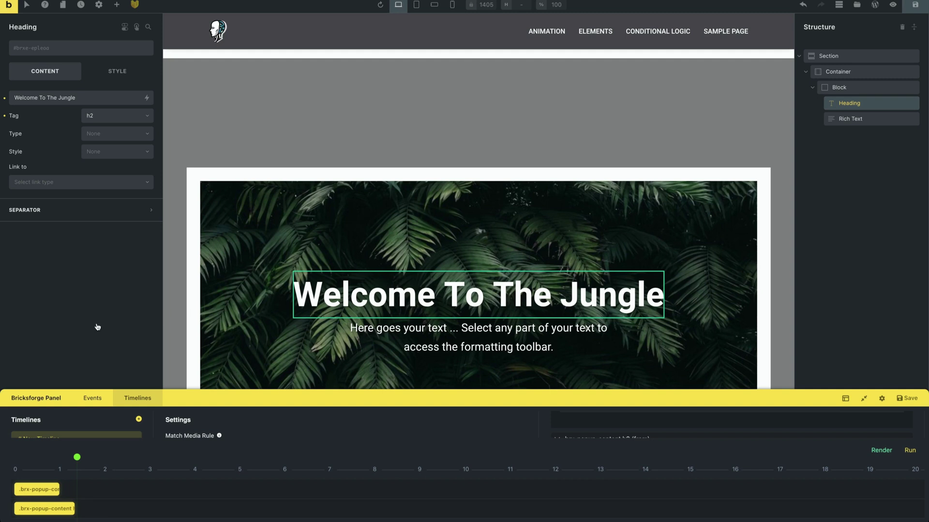
Open 'My New Popup' in Bricks as a Popup template and add the jungle hero section.
mouse_move(77, 457)
mouse_down()
mouse_move(5, 456)
mouse_move(74, 458)
mouse_move(37, 457)
mouse_move(63, 457)
mouse_up()
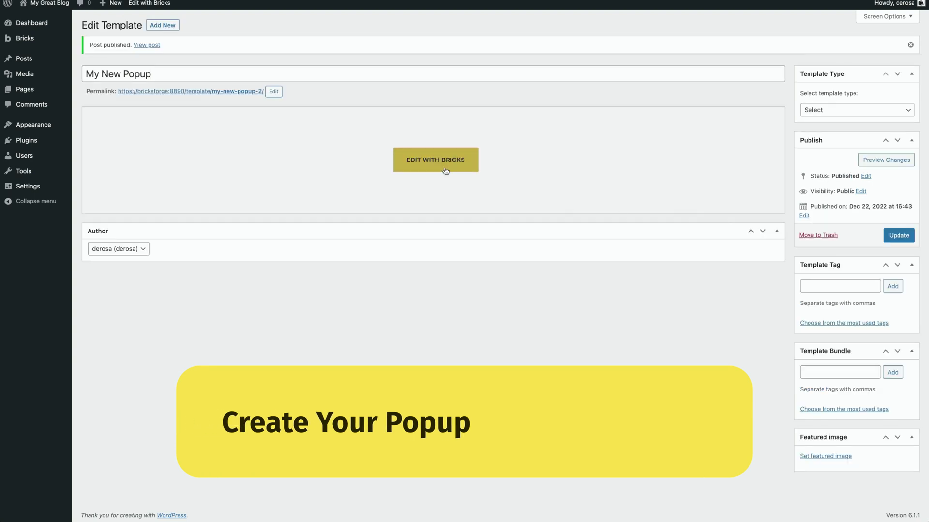
click(441, 167)
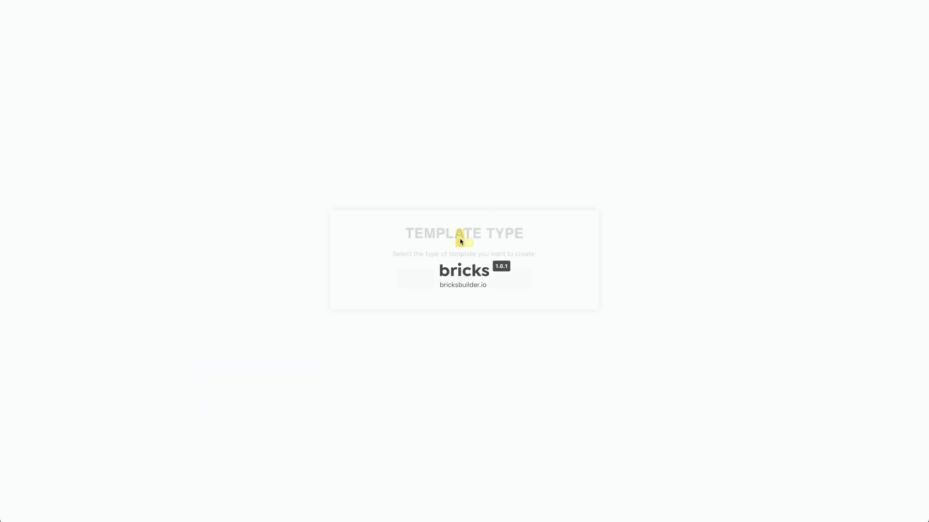
click(447, 278)
click(468, 390)
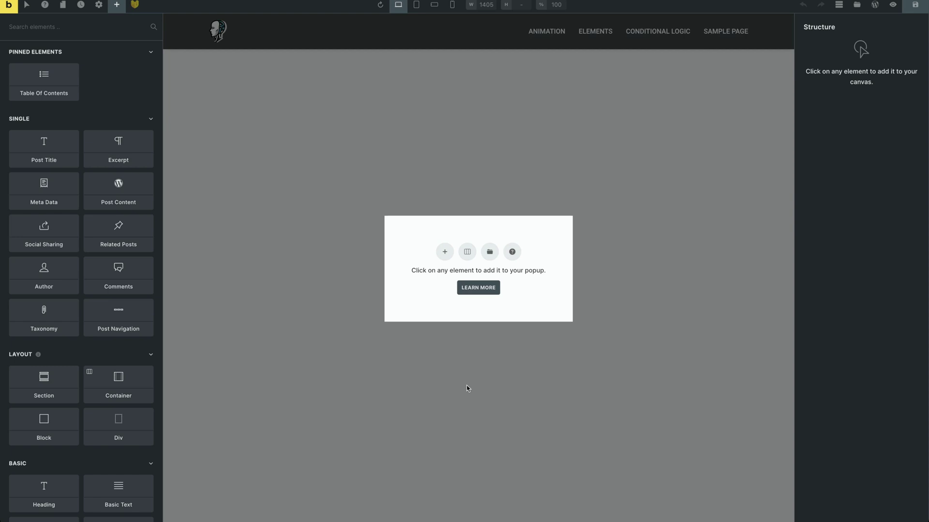
click(445, 251)
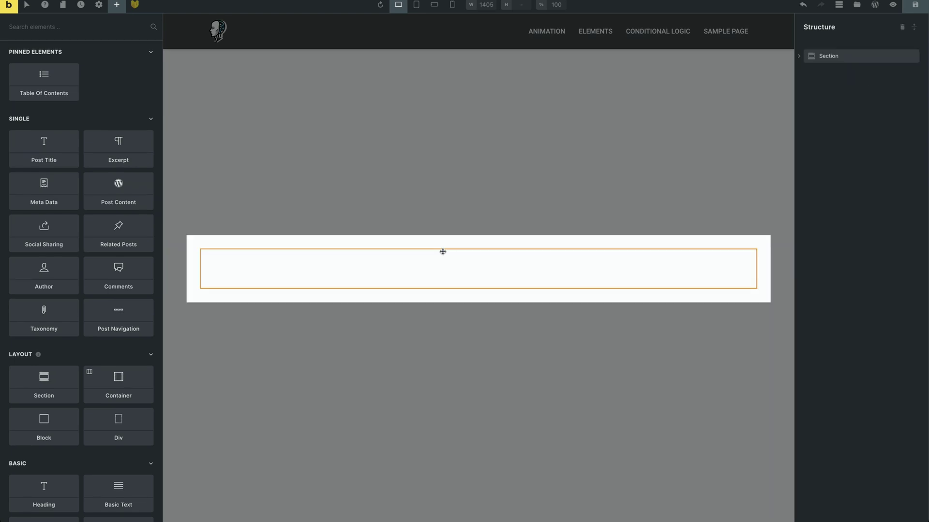
Create the first Bricksforge timeline, named 'Popup Animation'.
click(134, 4)
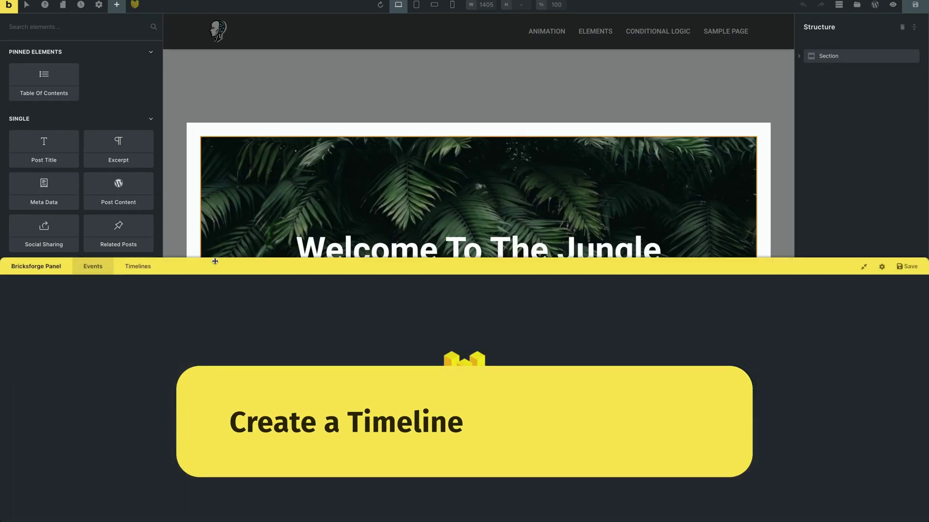
click(145, 266)
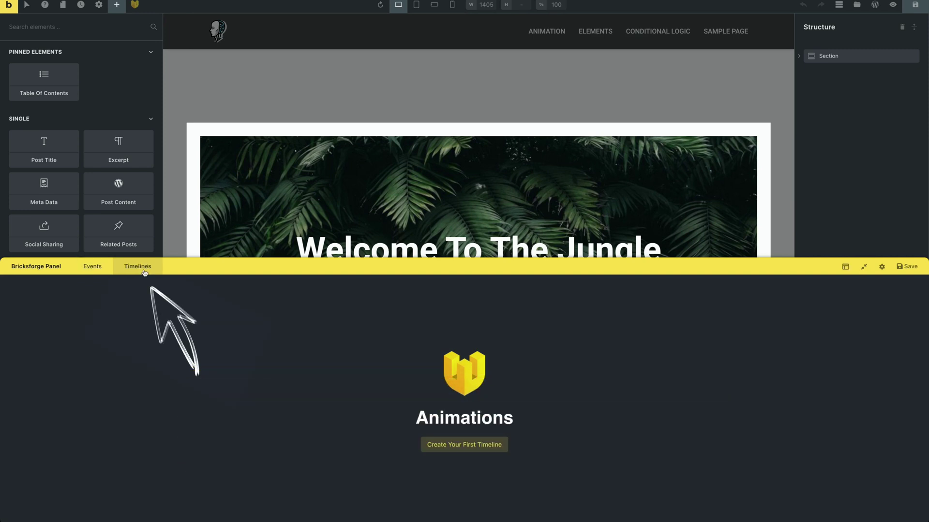
click(458, 446)
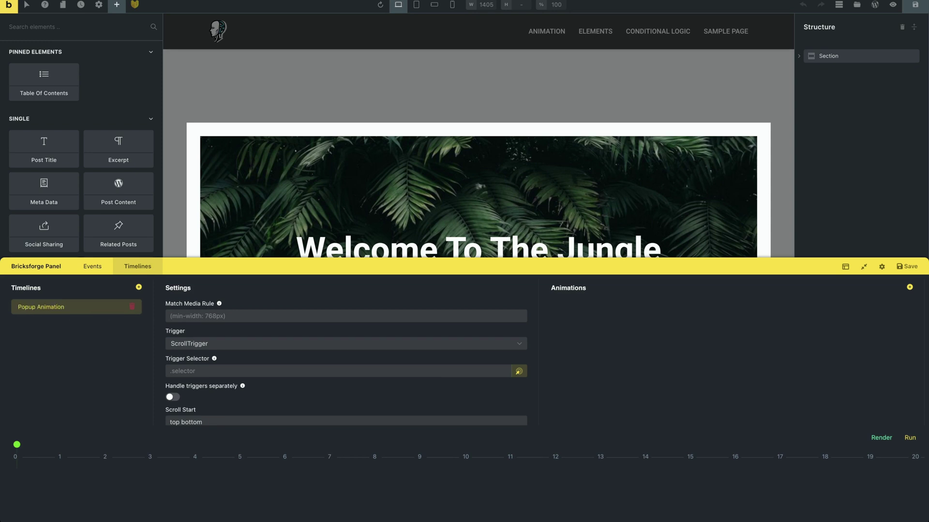
scroll(315, 367, down, 1)
Set the Popup Animation timeline trigger to Pageload.
click(196, 317)
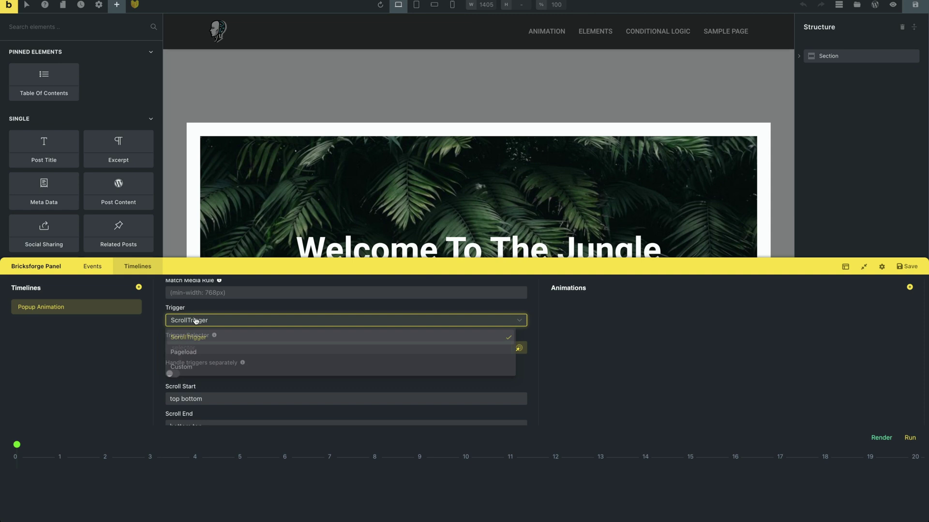
click(183, 352)
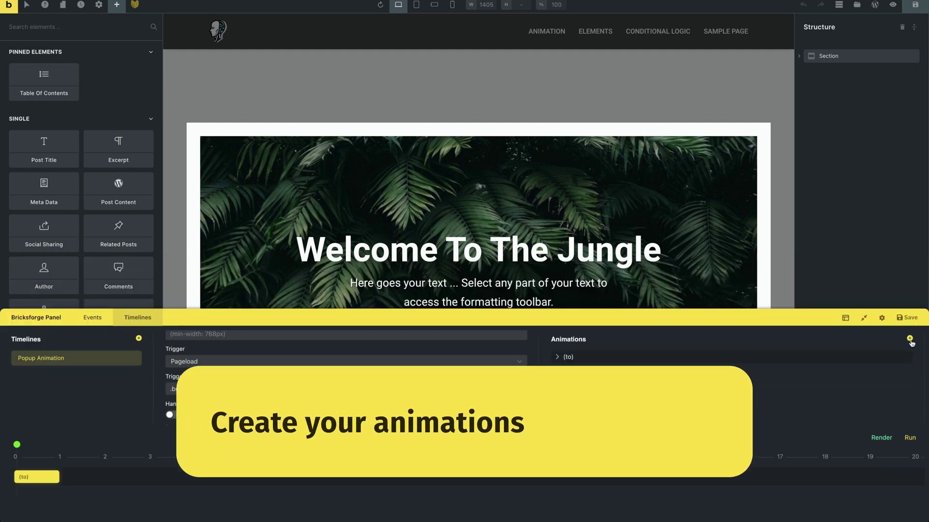
Point the first animation at .brx-popup-content and scrub to preview the slide-and-scale entrance.
click(559, 357)
click(605, 388)
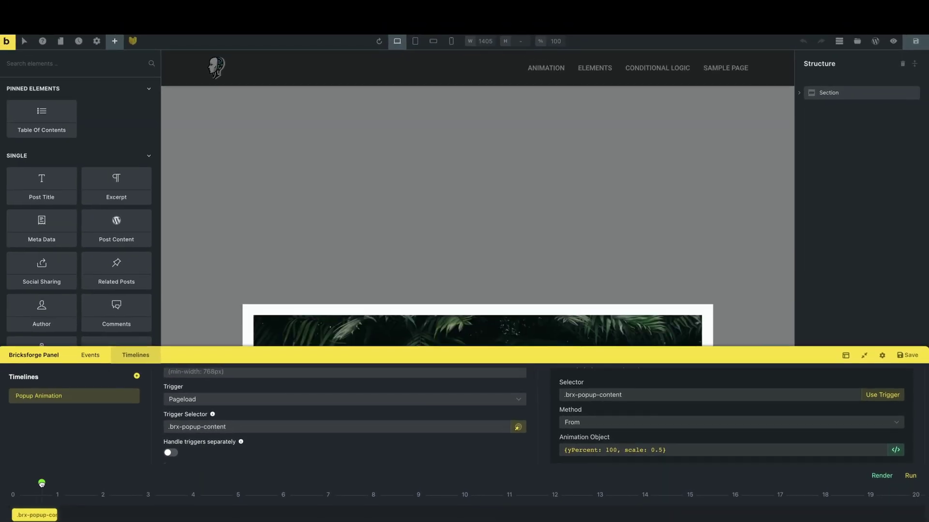
drag(41, 483, 62, 484)
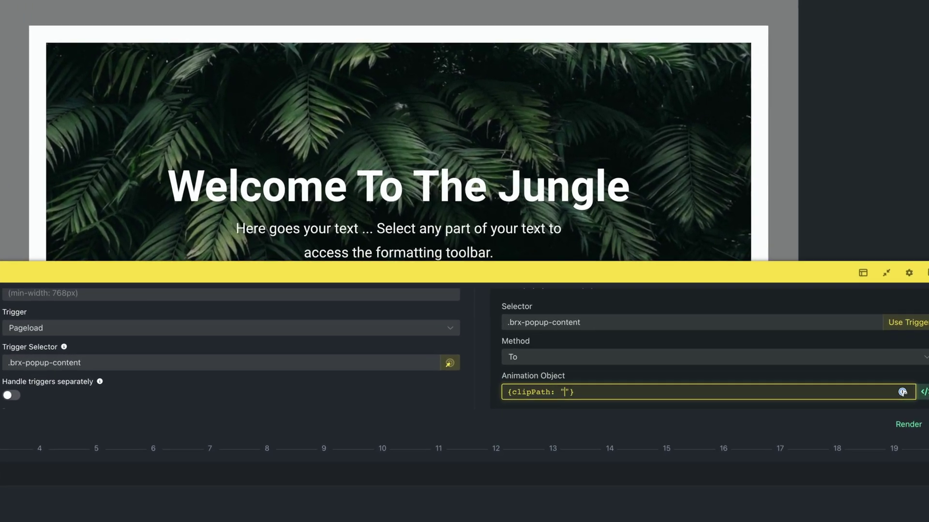
text(circ)
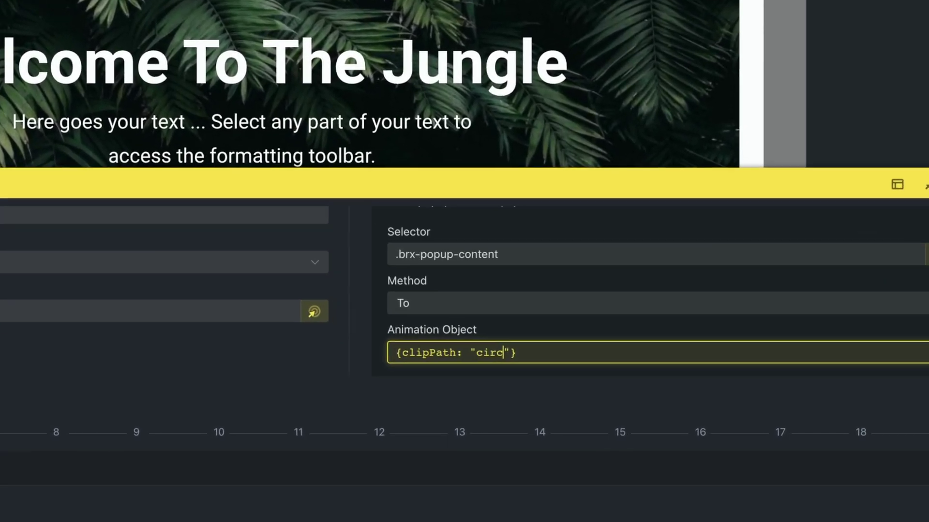
text(le(100)
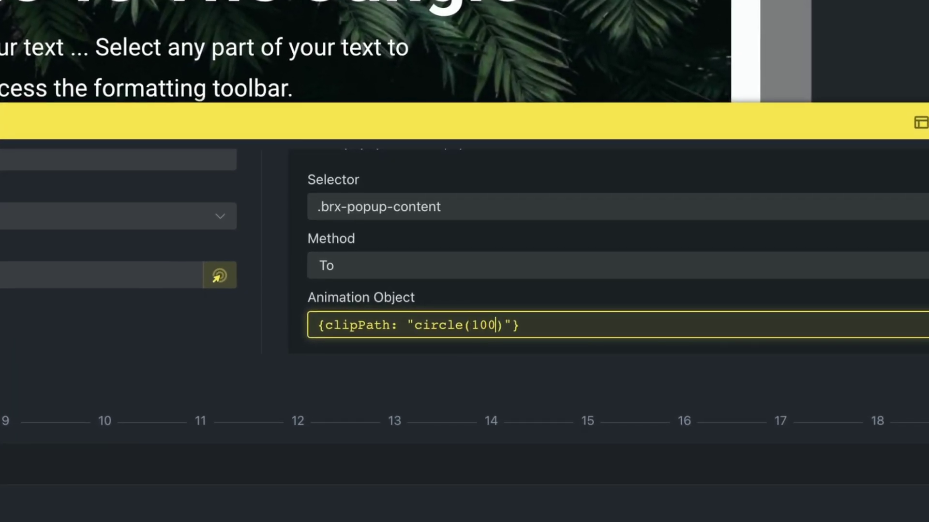
text(%)
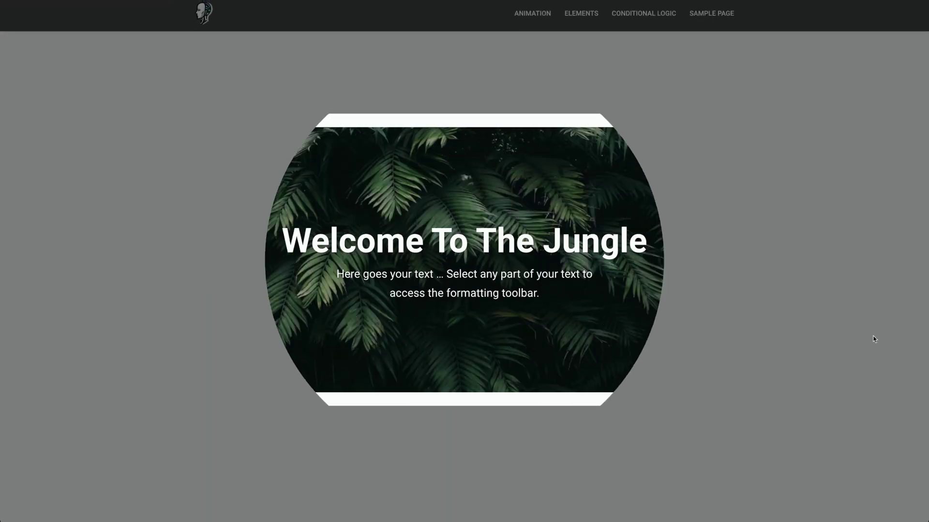
text(s)
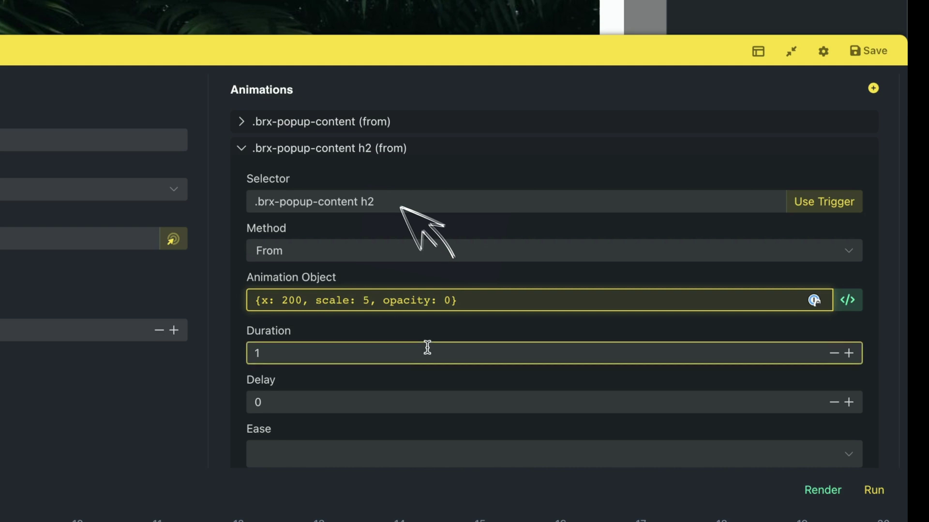
scroll(425, 348, down, 3)
scroll(425, 348, down, 2)
Enable SplitText (Chars) and Use Stagger on the h2 animation, then preview the entrance.
click(273, 335)
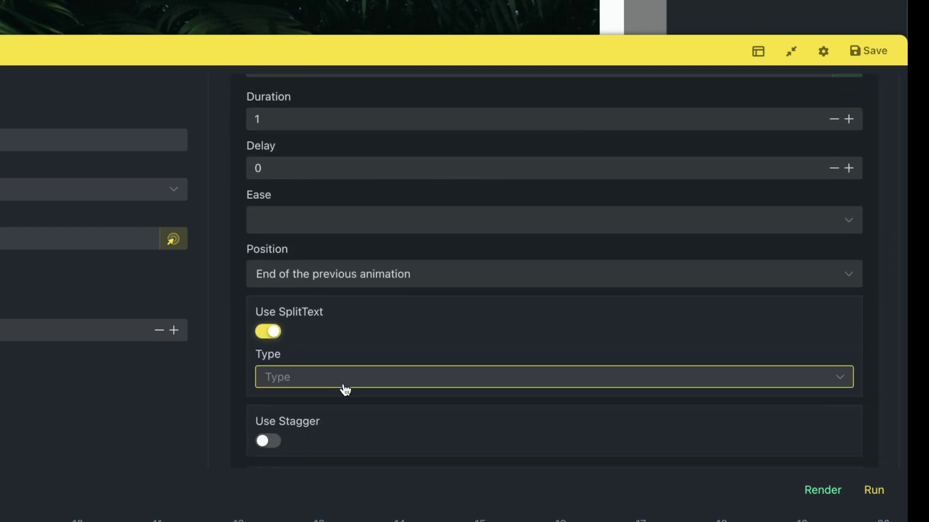
click(344, 383)
click(338, 412)
scroll(392, 391, down, 2)
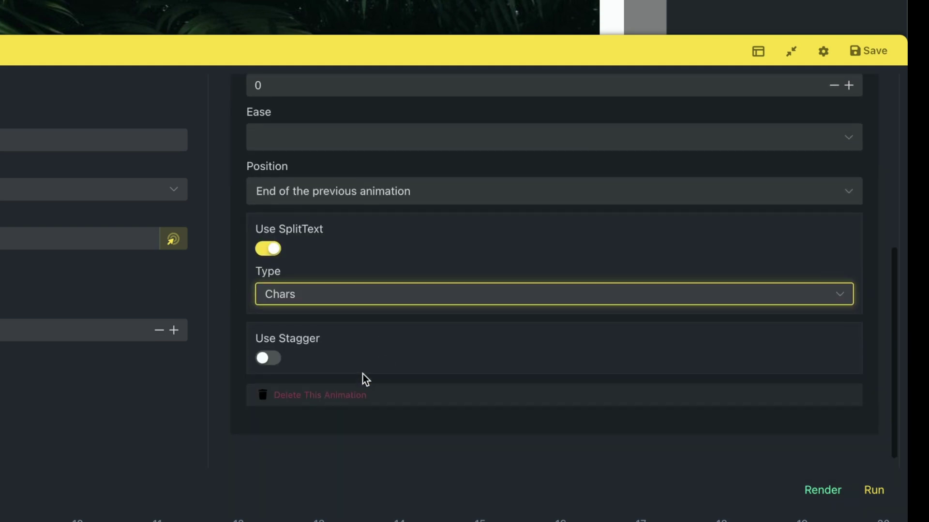
click(281, 360)
drag(458, 56, 449, 268)
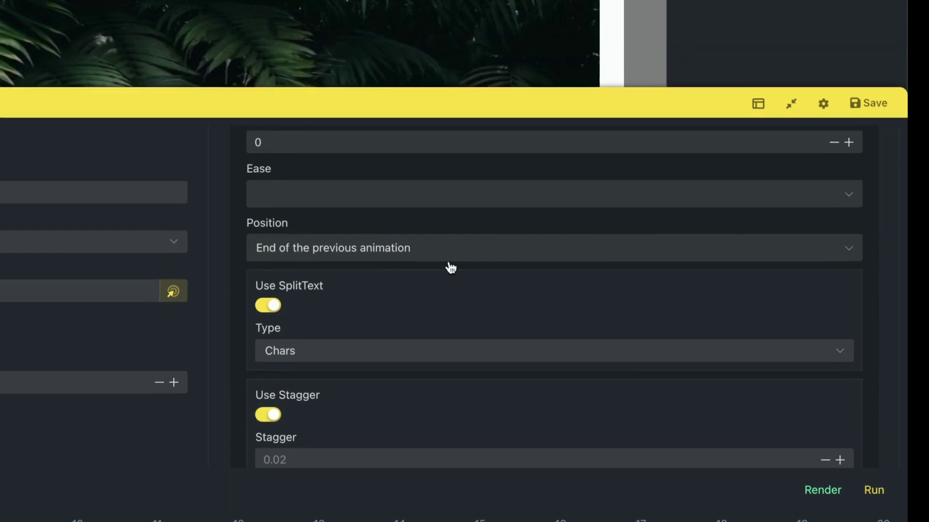
drag(16, 447, 72, 453)
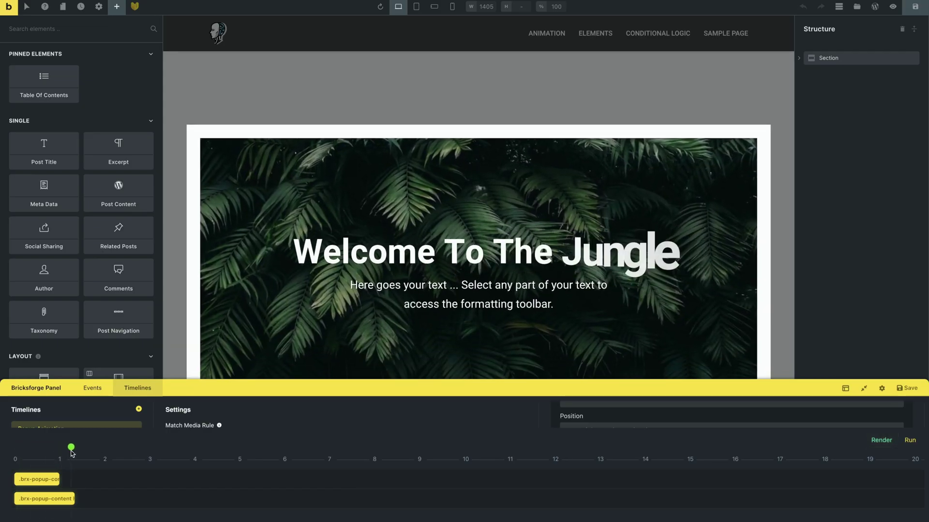